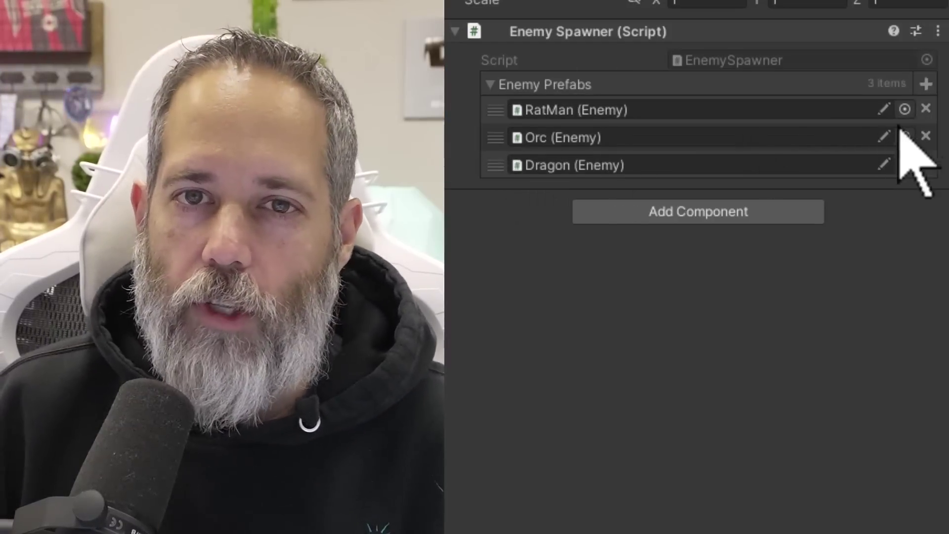
Remove the RatMan entry from the Enemy Spawner's Enemy Prefabs list
click(927, 108)
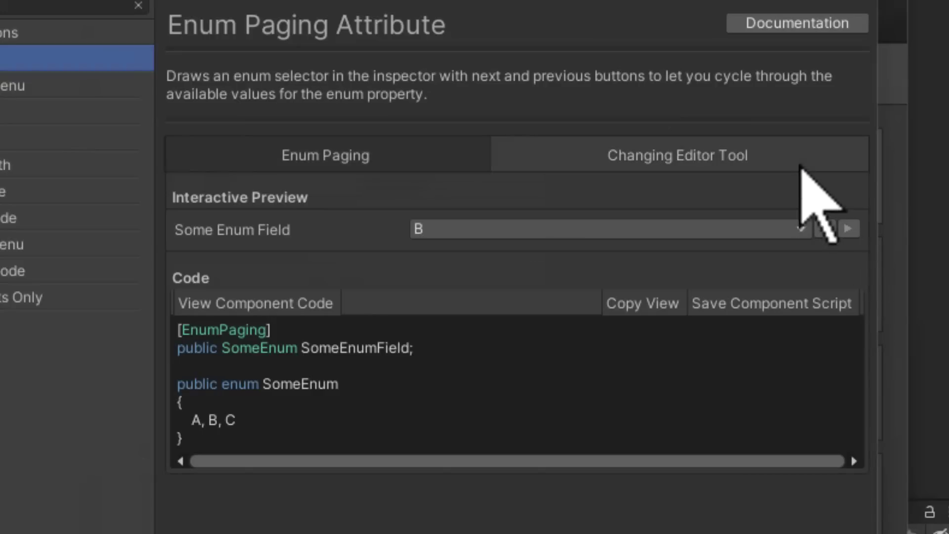
Show the Changing Editor Tool example of the Enum Paging attribute and advance its Scene Tool to the following value
click(801, 167)
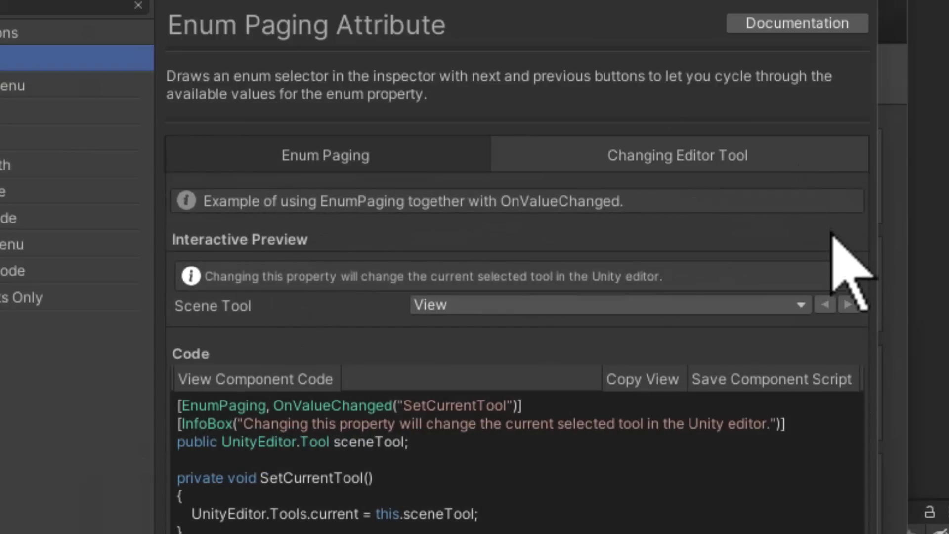
click(850, 305)
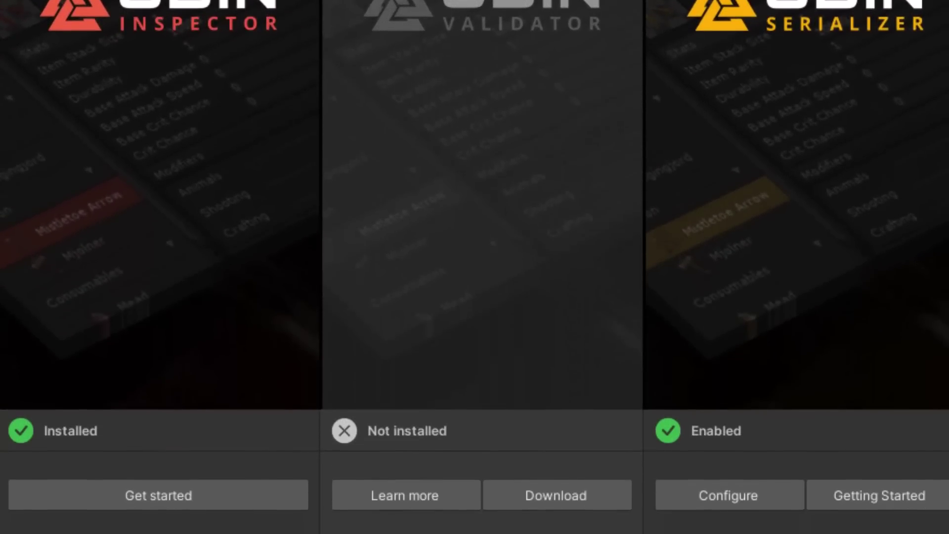
Open the RPG editor window of the RPG Editor sample project from Odin Inspector's getting-started content
click(228, 501)
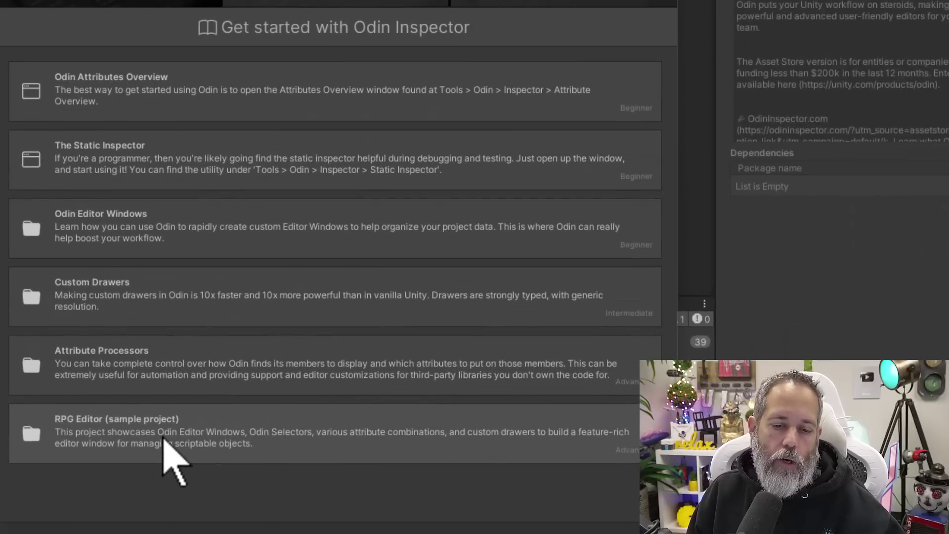
click(163, 437)
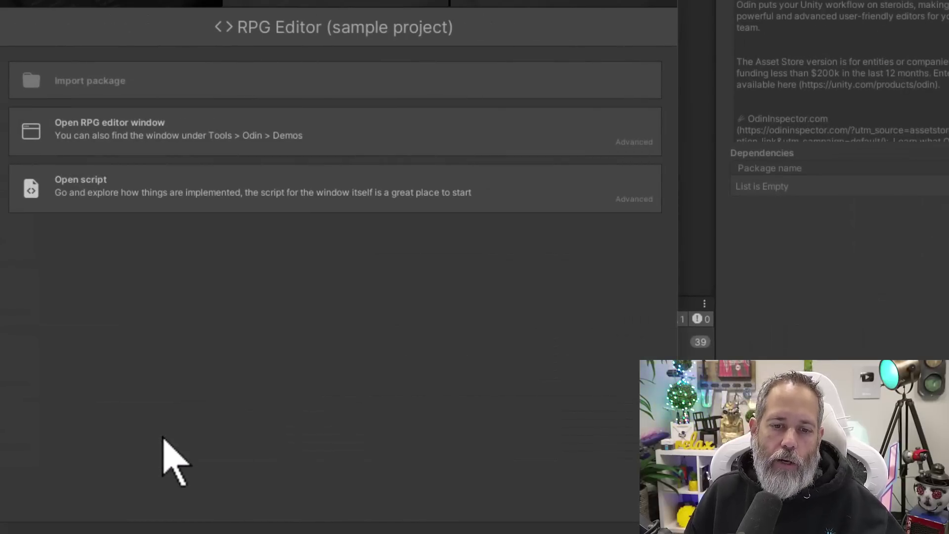
click(186, 132)
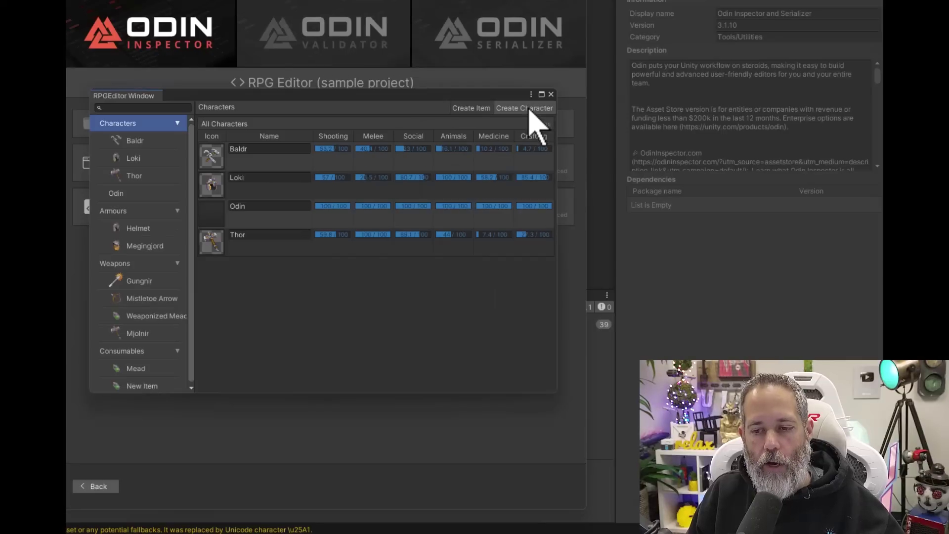
Create a new character and give it the bow icon in the All Characters table
click(530, 110)
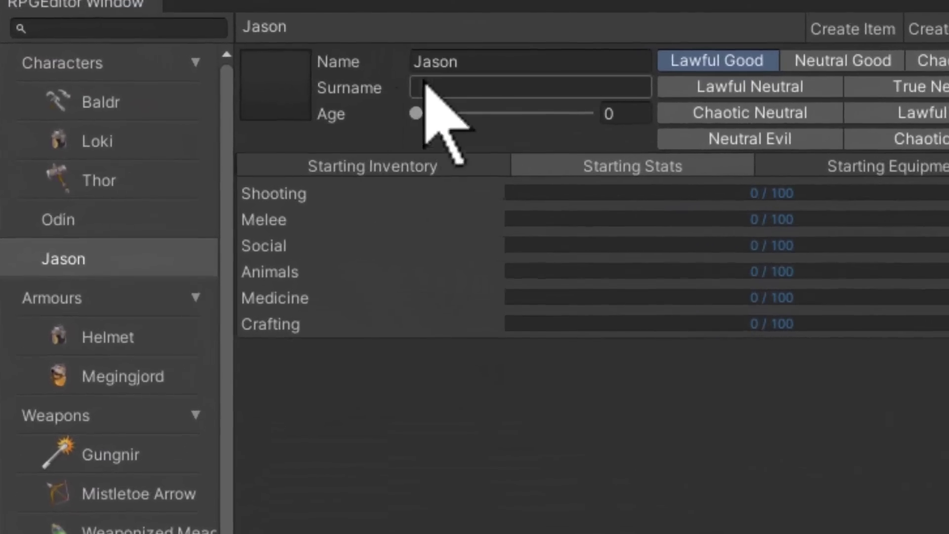
click(124, 56)
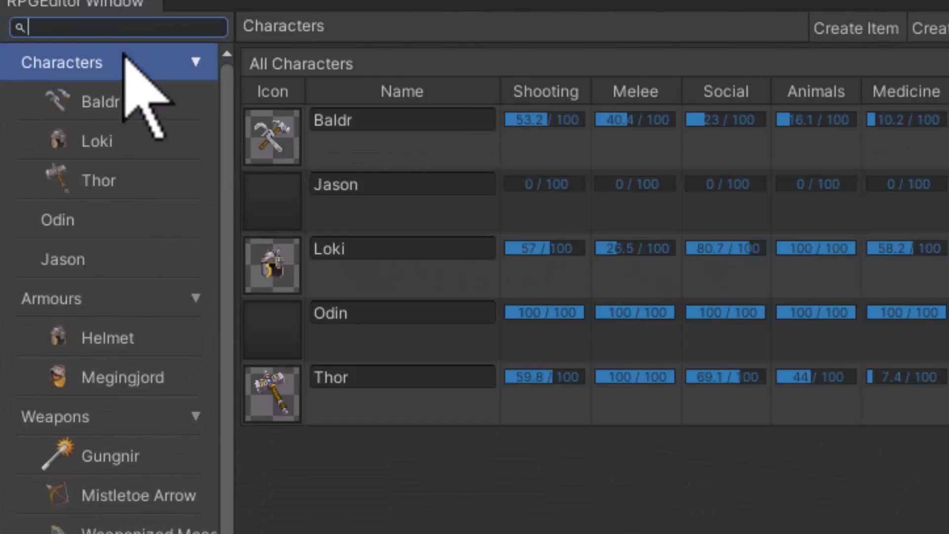
click(278, 219)
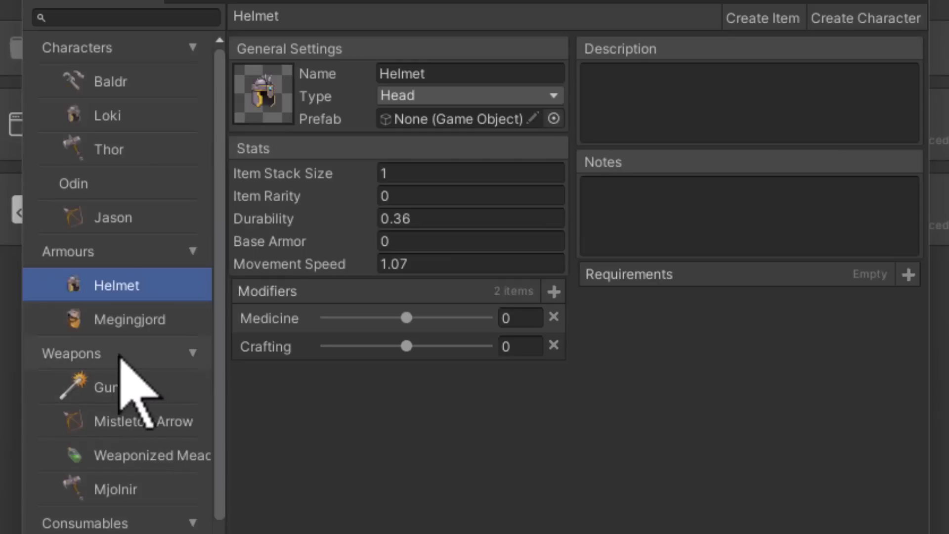
View the settings of the Gungnir weapon and the Mead consumable in the RPG editor
click(119, 355)
click(126, 384)
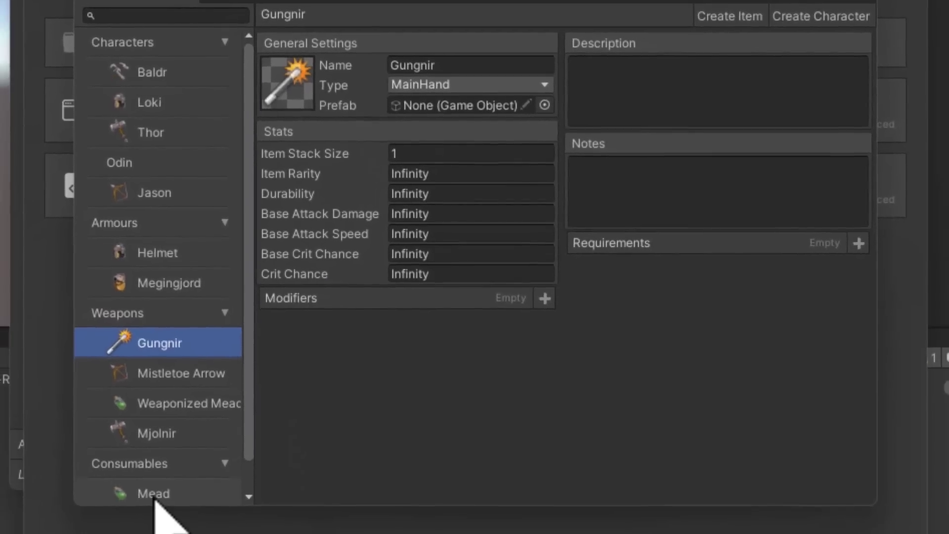
click(155, 495)
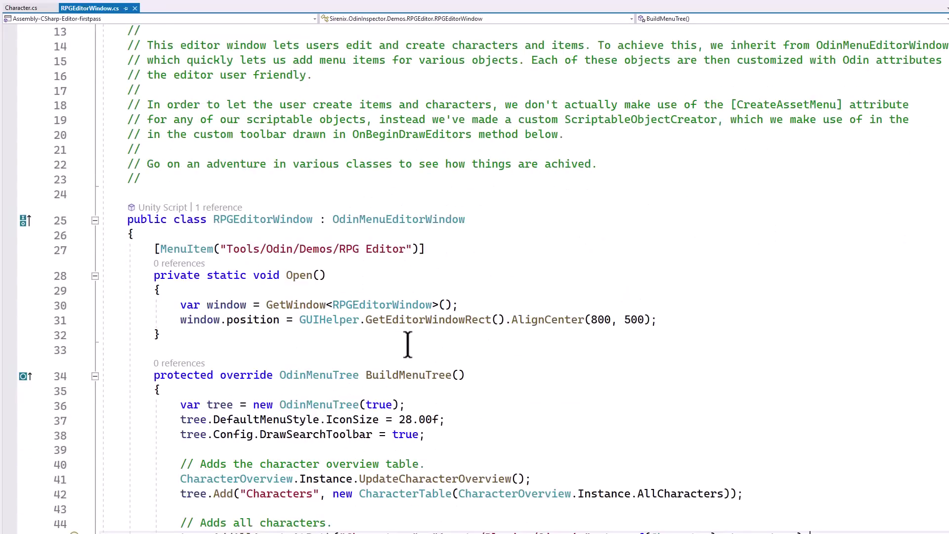
Review the RPGEditorWindow script, including its base class and the Open, BuildMenuTree and OnBeginDrawEditors methods
drag(139, 249, 185, 349)
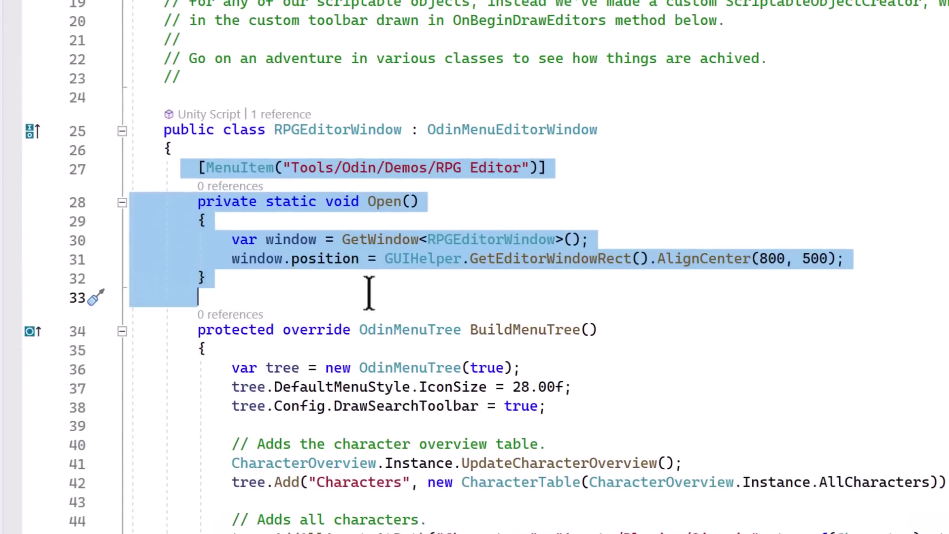
click(504, 130)
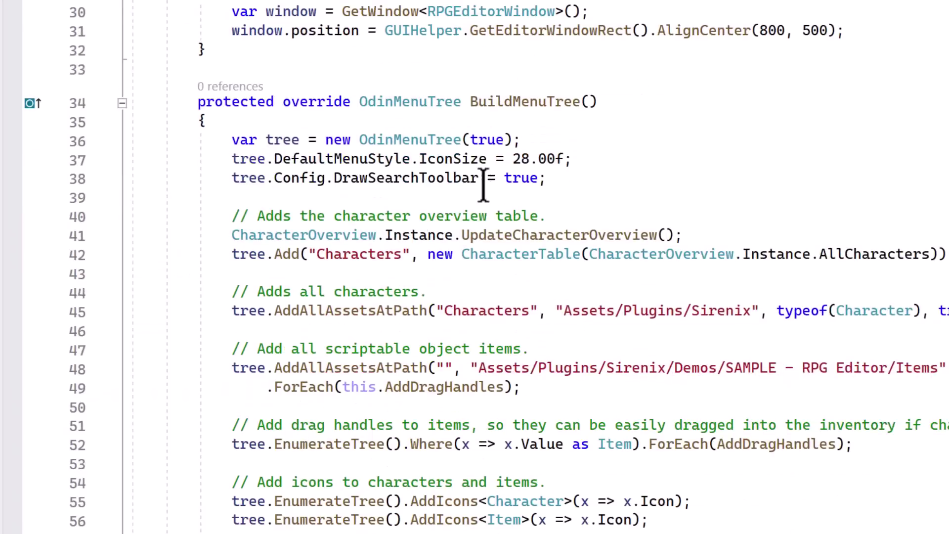
scroll(486, 183, down, 2)
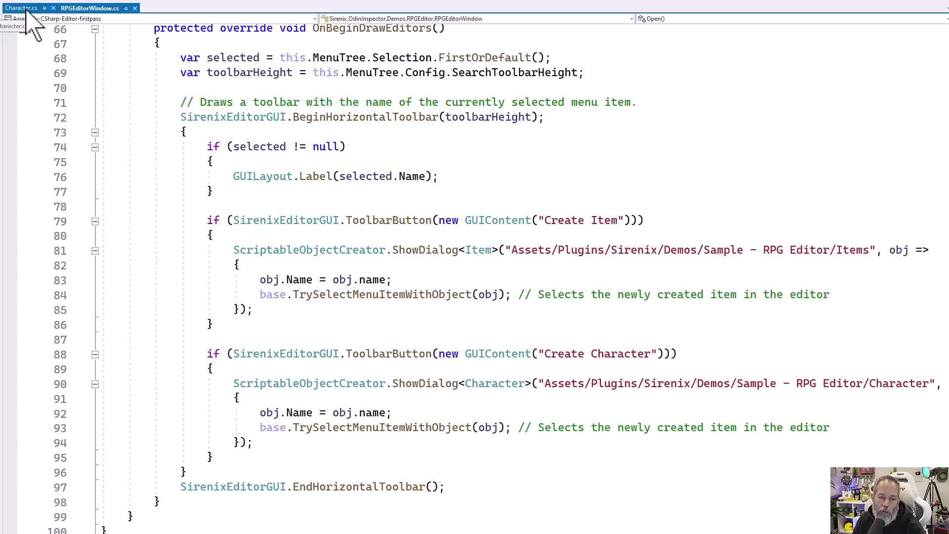
scroll(322, 203, up, 10)
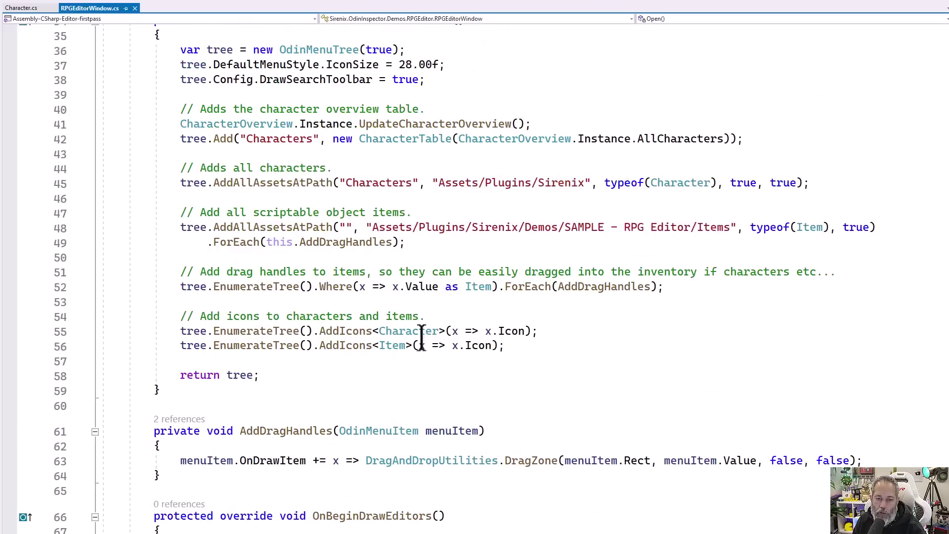
Go to the definition of the Character class used in AddIcons and review the attributes on its fields
click(425, 331)
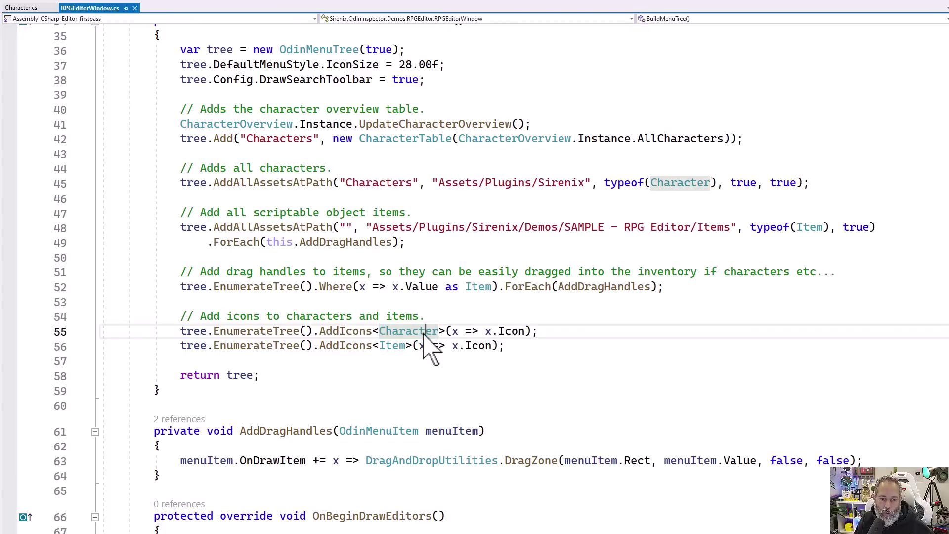
key(F12)
scroll(388, 316, down, 1)
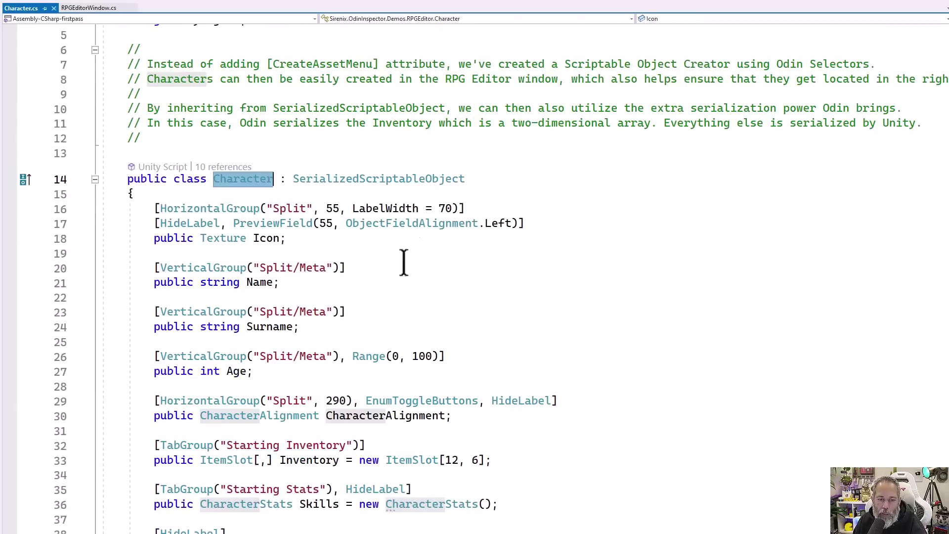
click(403, 262)
scroll(420, 244, down, 3)
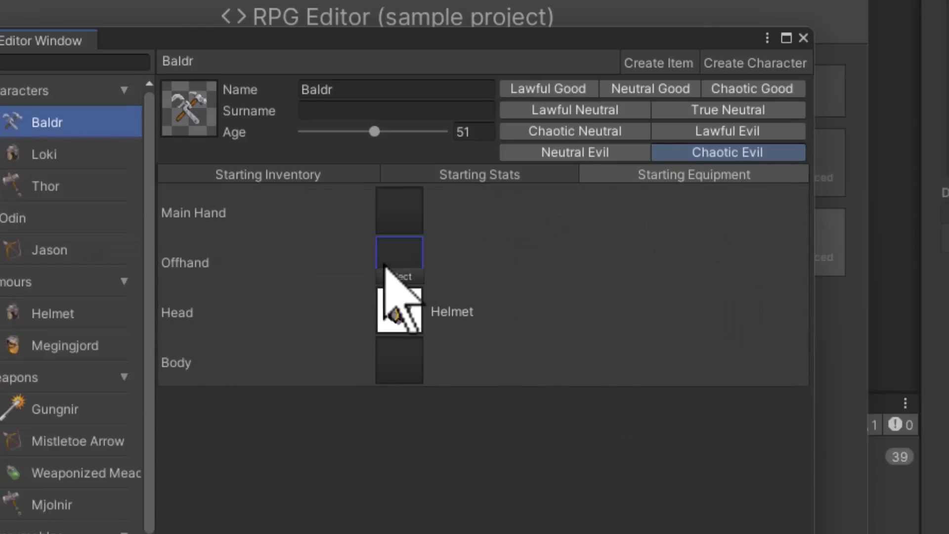
Try to move Baldr's Helmet from the Head slot to the Offhand slot, and view his Starting Stats
drag(398, 309, 426, 250)
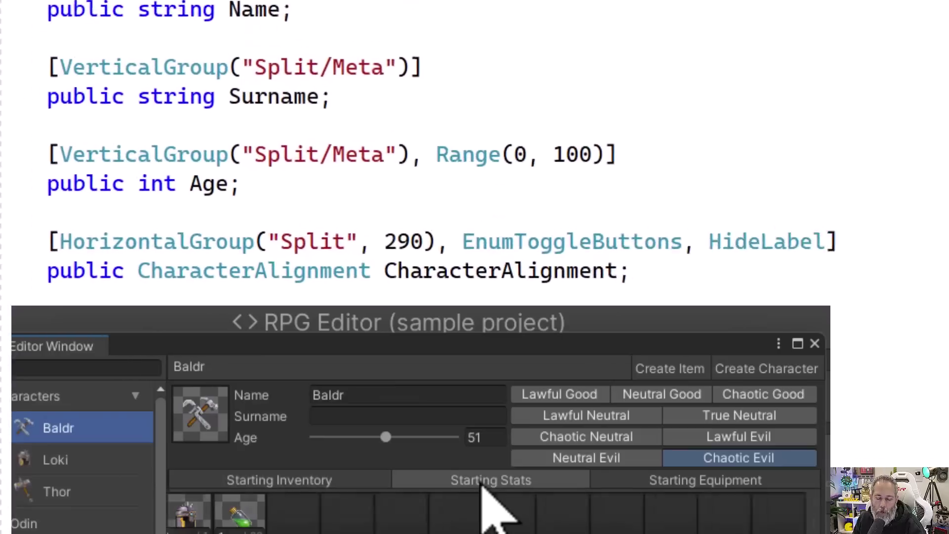
click(482, 484)
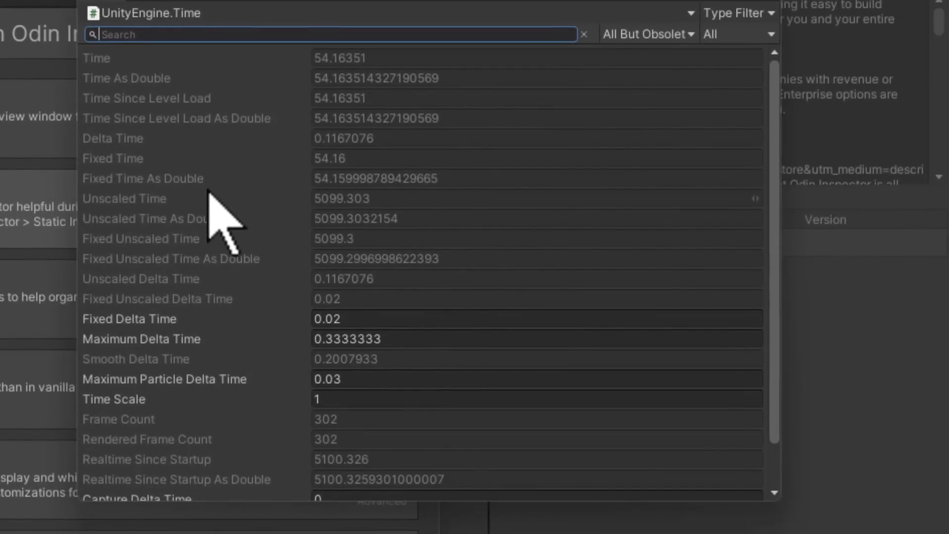
Enter 010 as the Time Scale of UnityEngine.Time in the static inspector
click(355, 405)
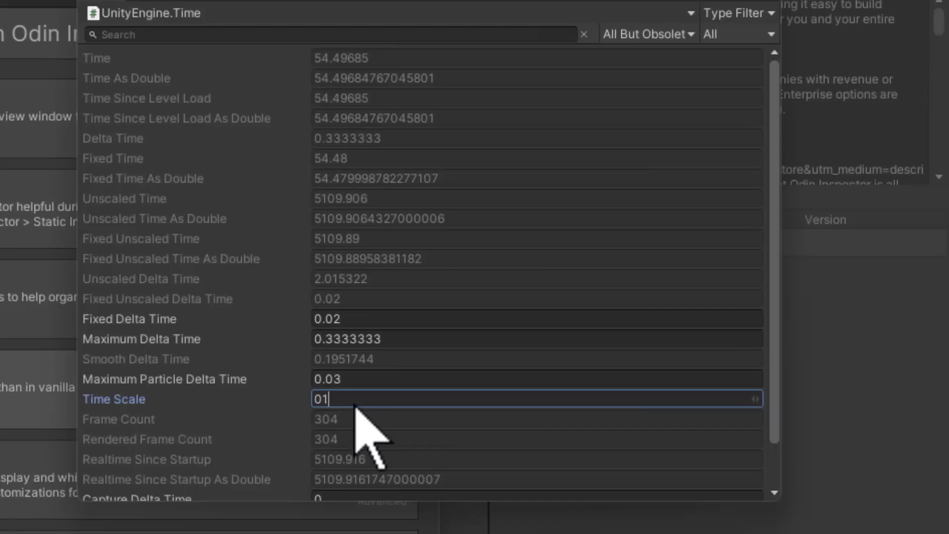
text(010)
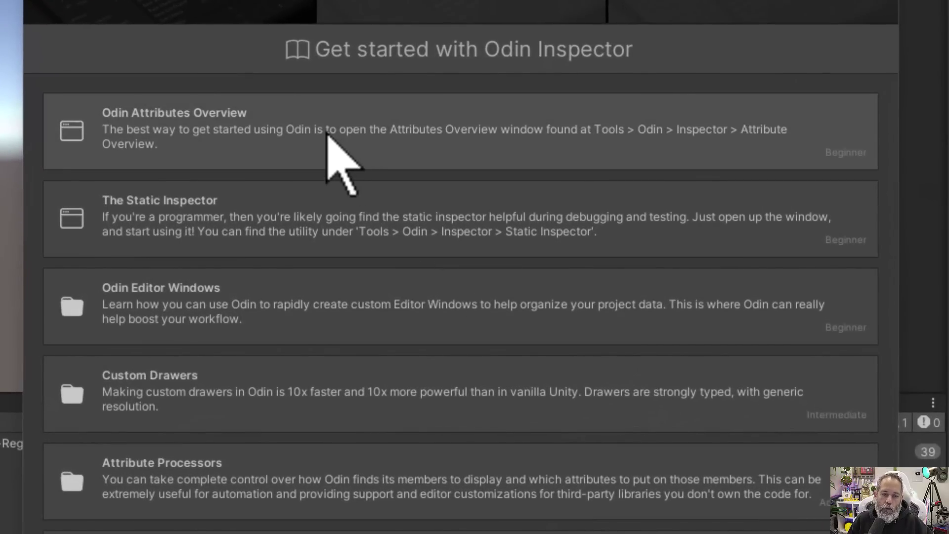
Open the Odin Attributes Overview and look through the available attributes there and on the Odin website
click(328, 135)
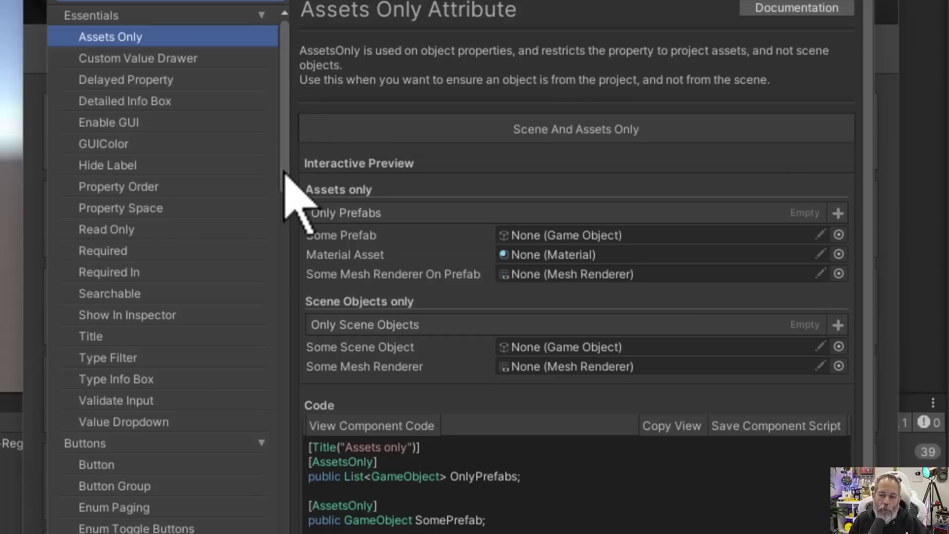
drag(285, 173, 297, 531)
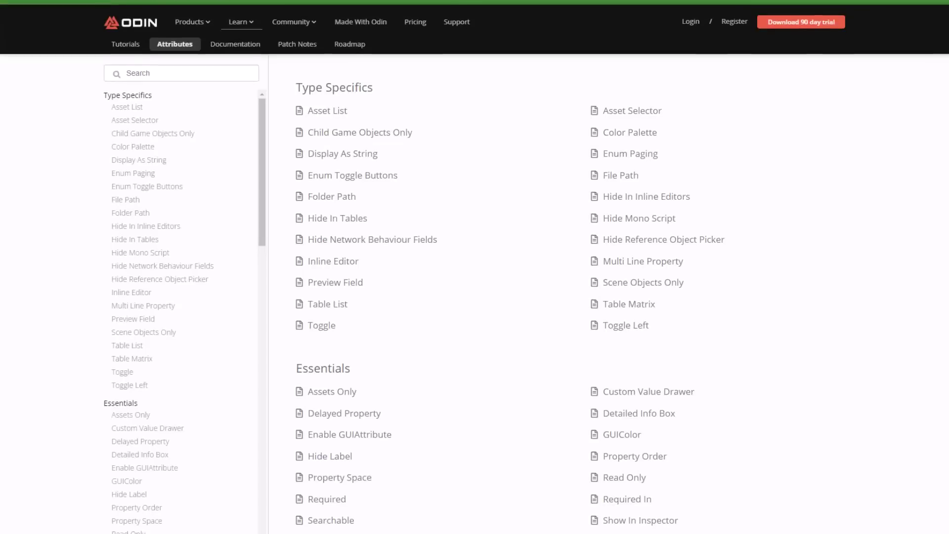
scroll(475, 267, down, 3)
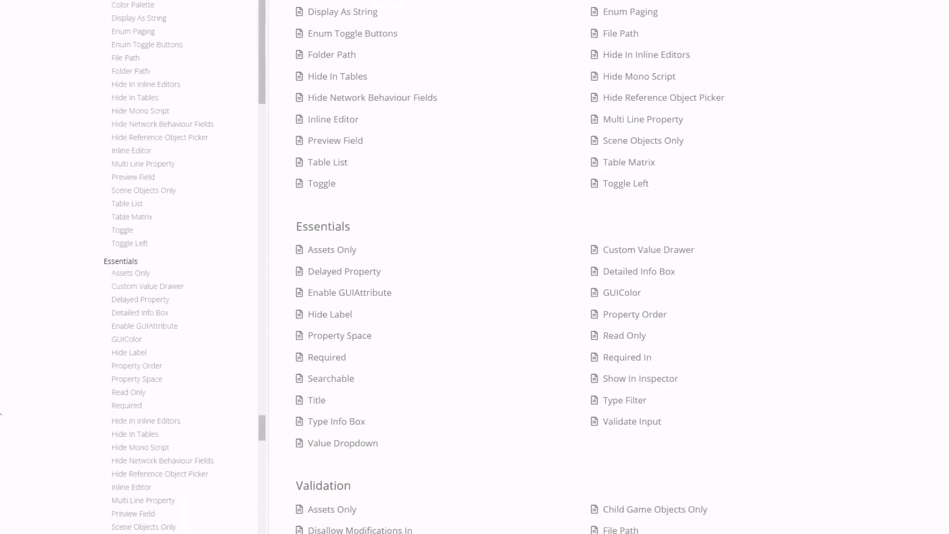
scroll(474, 267, down, 5)
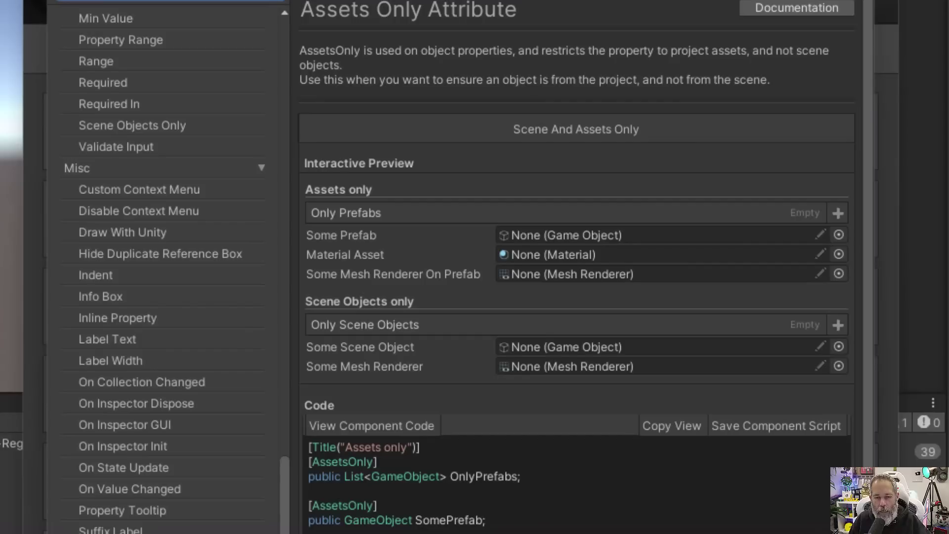
drag(297, 306, 298, 153)
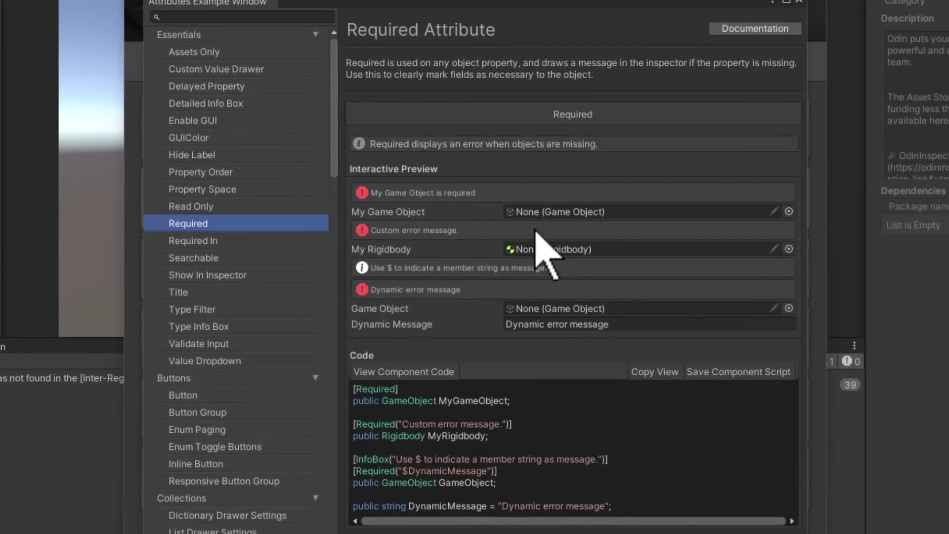
View the Required In and Child Game Objects Only attribute examples
click(269, 241)
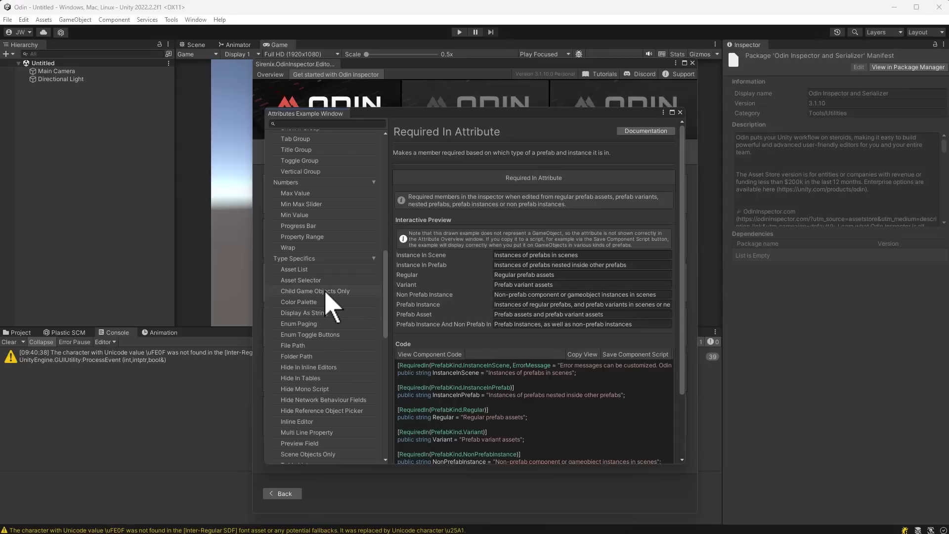
click(326, 293)
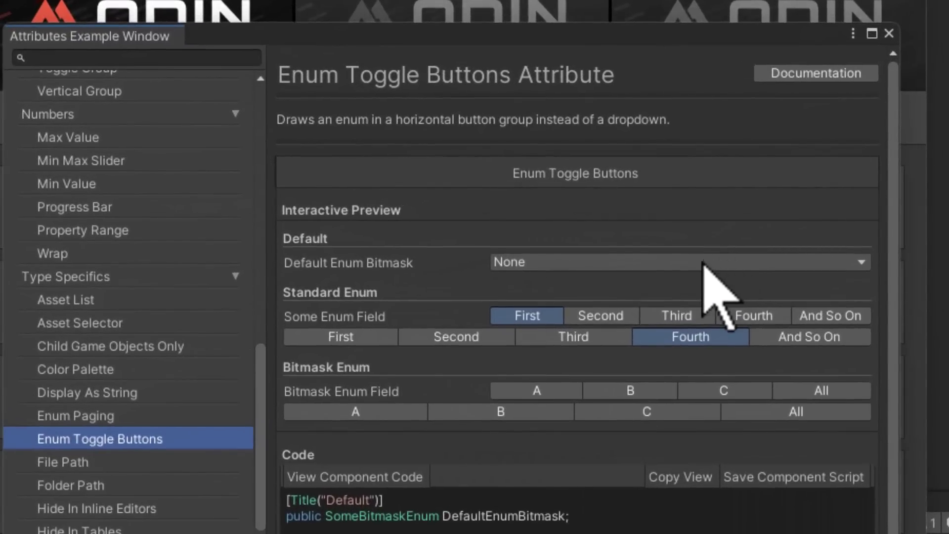
Examine the Default Enum Bitmask options in the Enum Toggle Buttons example, and view the Enum Paging example
click(688, 265)
click(522, 379)
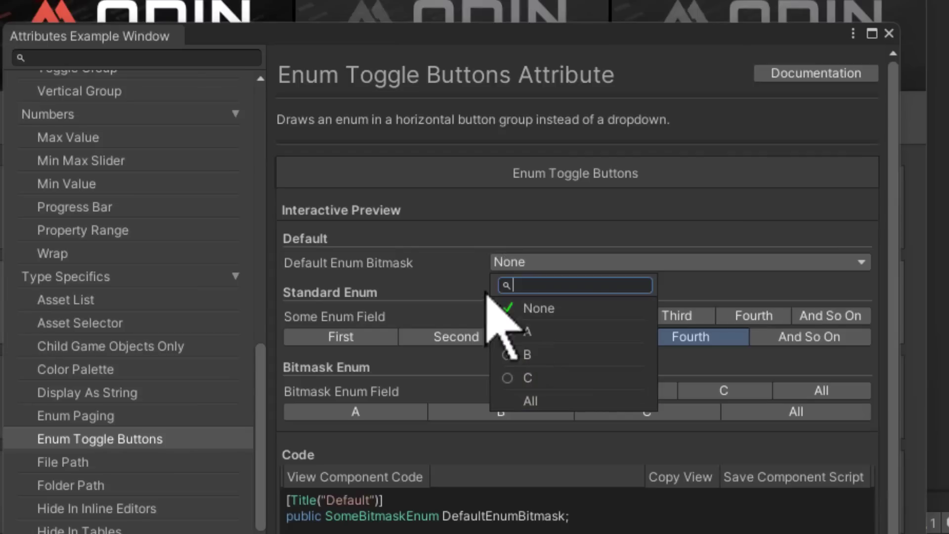
click(78, 416)
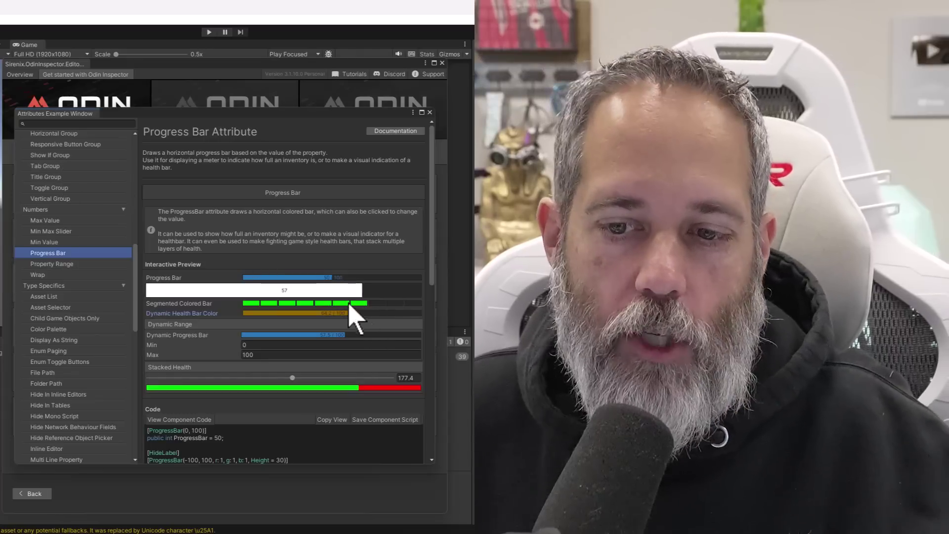
Lower the white bar to 25 and the Segmented Colored Bar to four segments in the Progress Bar preview
drag(349, 291, 310, 305)
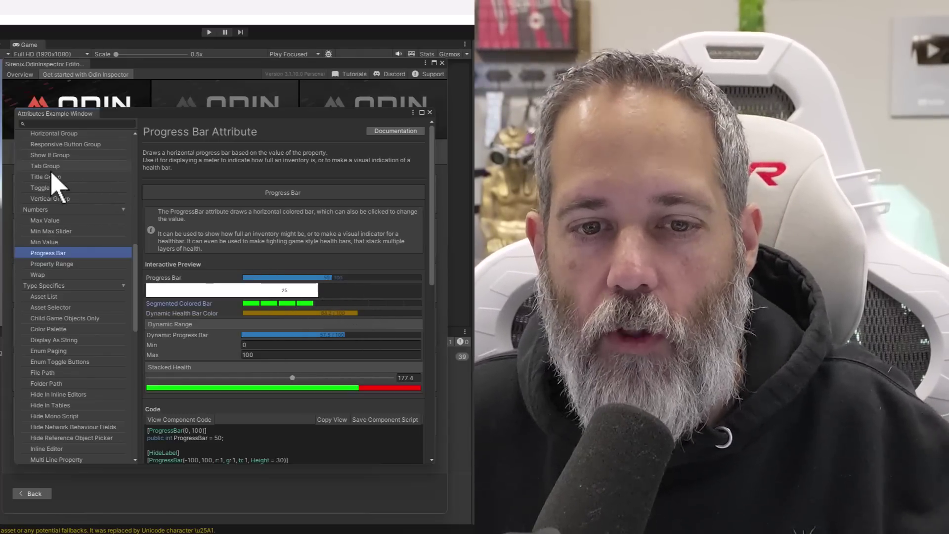
View the Tab Group attribute with its Big Tab Group example, and the Show If Group attribute
click(51, 166)
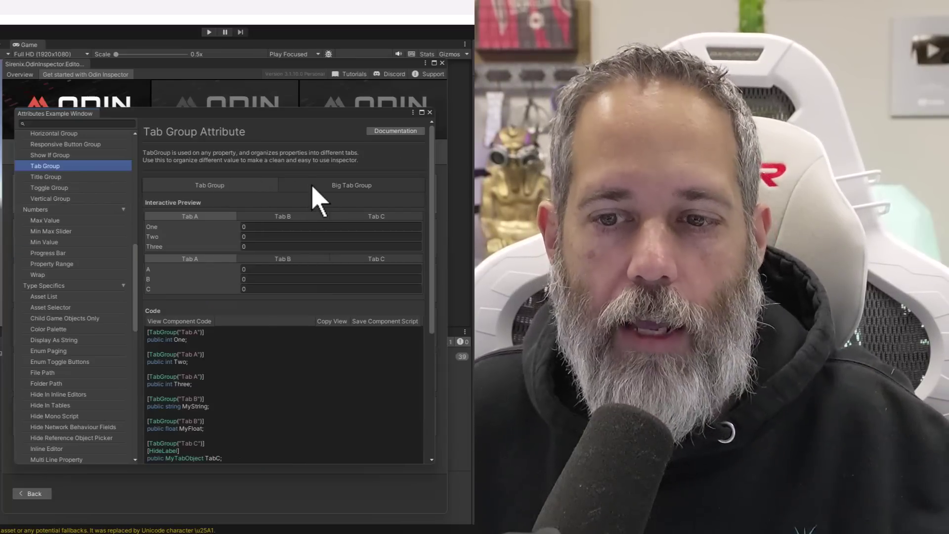
click(312, 187)
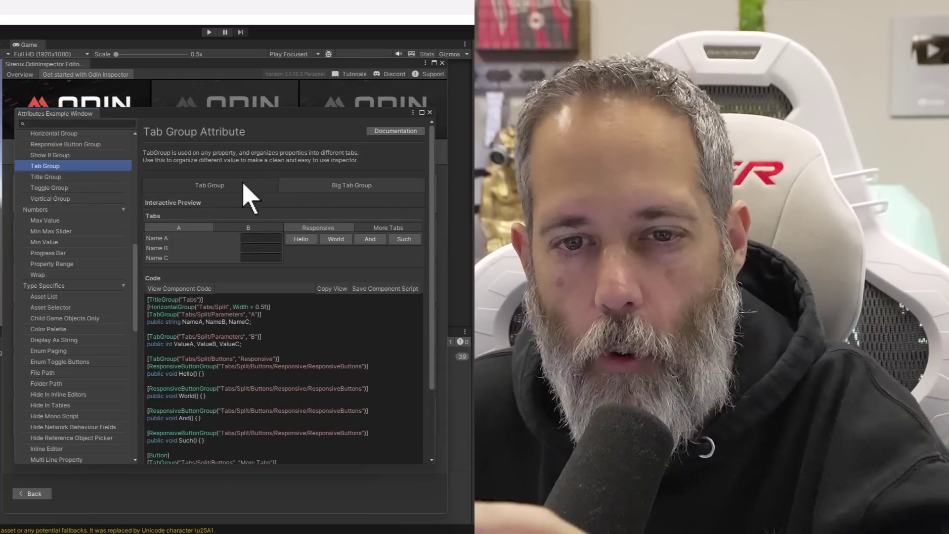
click(69, 156)
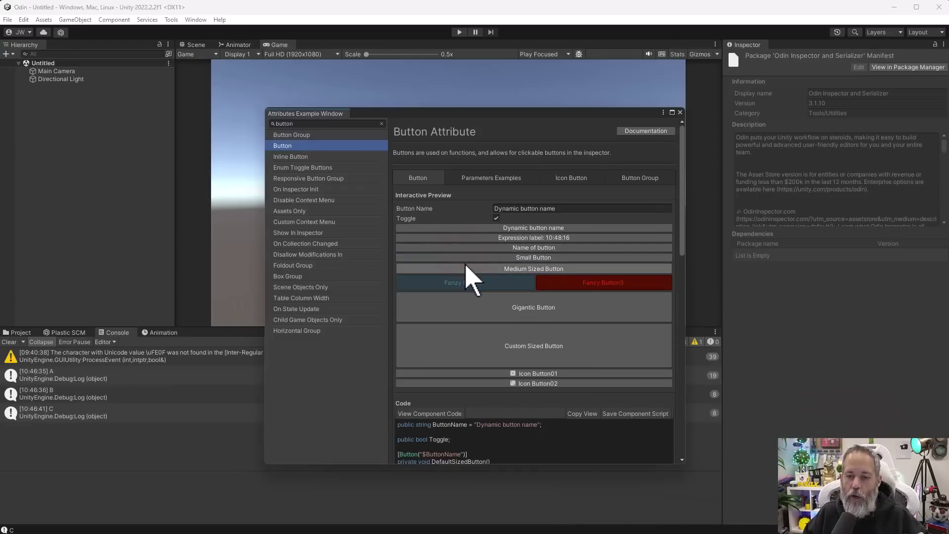
Try the Medium Sized, Fanzy, Icon Button01 and Icon Button02 buttons in the Button attribute's interactive preview to flip its Toggle value
click(464, 269)
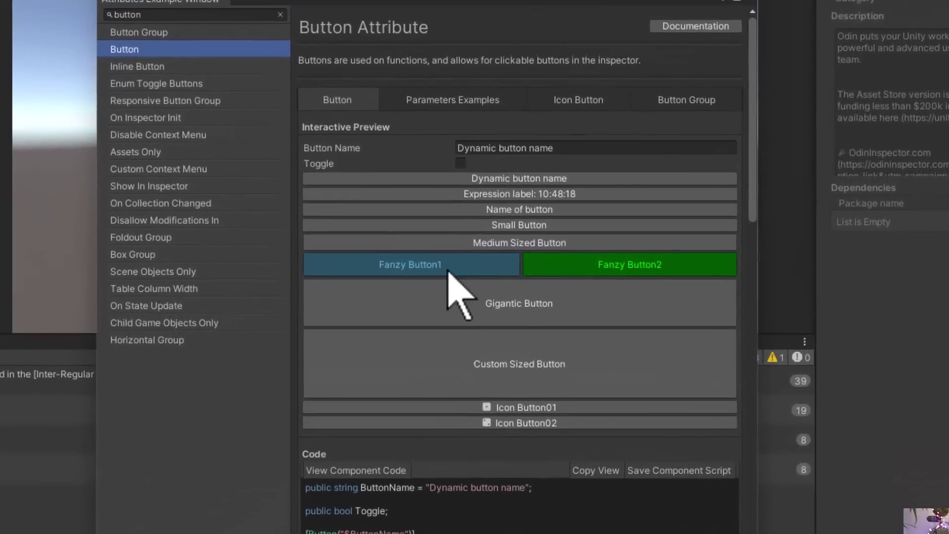
click(583, 277)
click(507, 278)
click(532, 266)
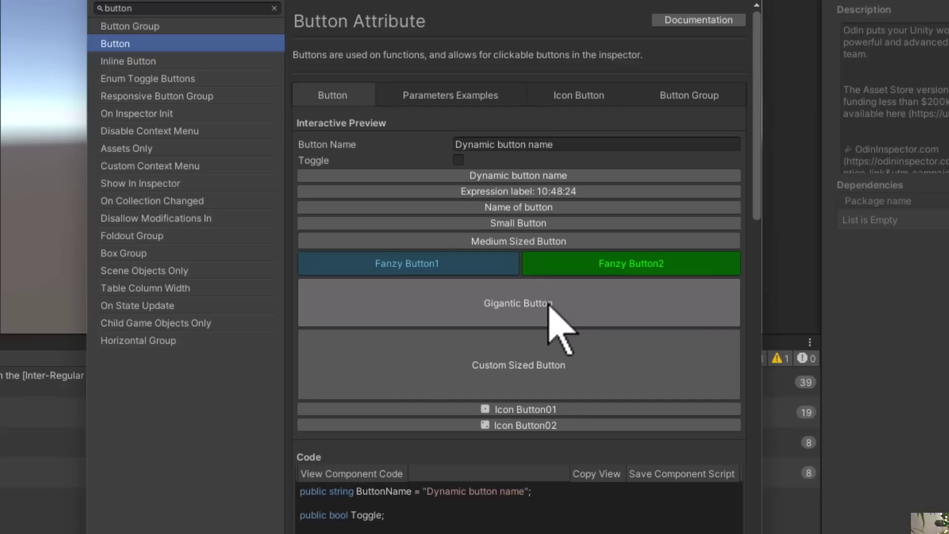
click(530, 409)
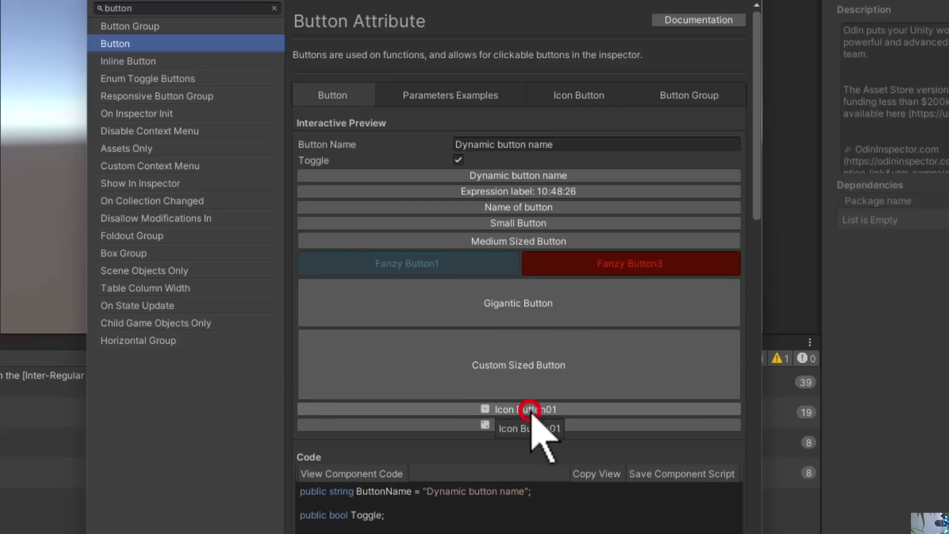
click(530, 423)
click(529, 409)
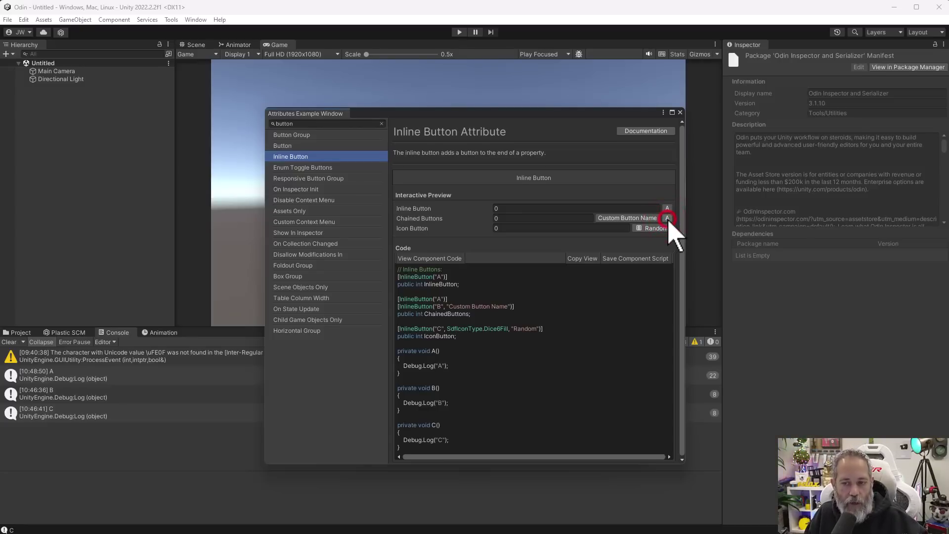
Trigger the A action of the Chained Buttons field five times in the Inline Button attribute preview
click(668, 218)
click(667, 219)
click(667, 218)
click(667, 218)
click(667, 218)
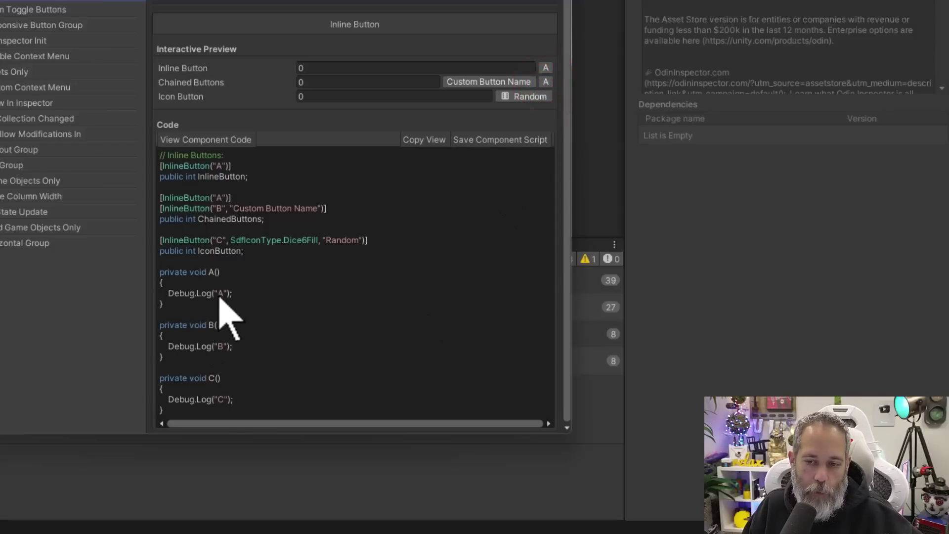
Trigger the A action of the single Inline Button field four times to log more messages
click(543, 68)
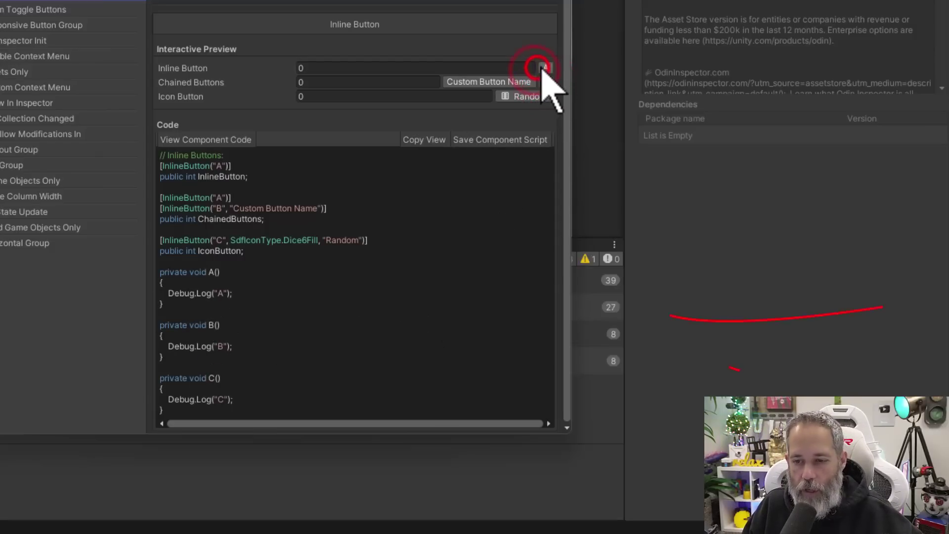
click(543, 68)
click(543, 68)
click(543, 68)
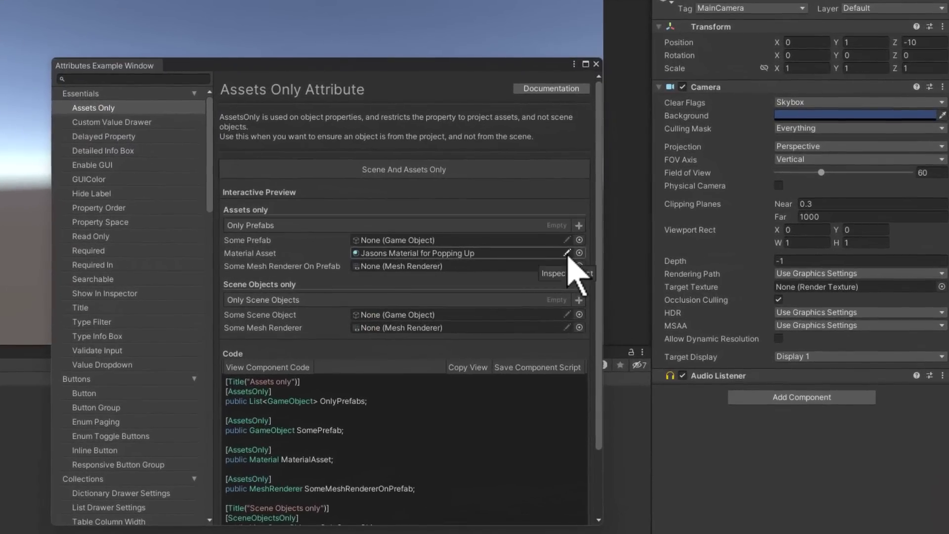
Inspect the Material Asset assigned in the Assets Only example in a pop-up Inspector, move that window aside and close it
click(567, 253)
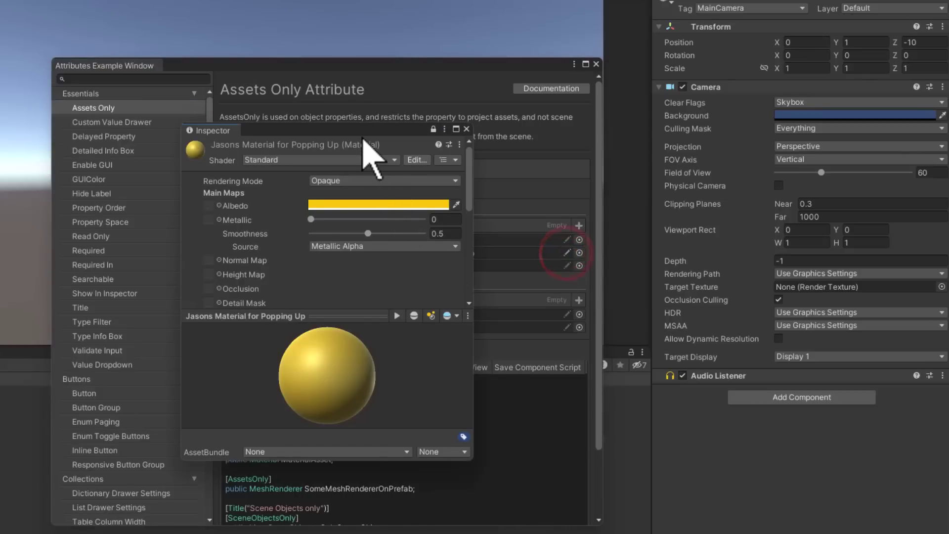
drag(377, 153, 530, 34)
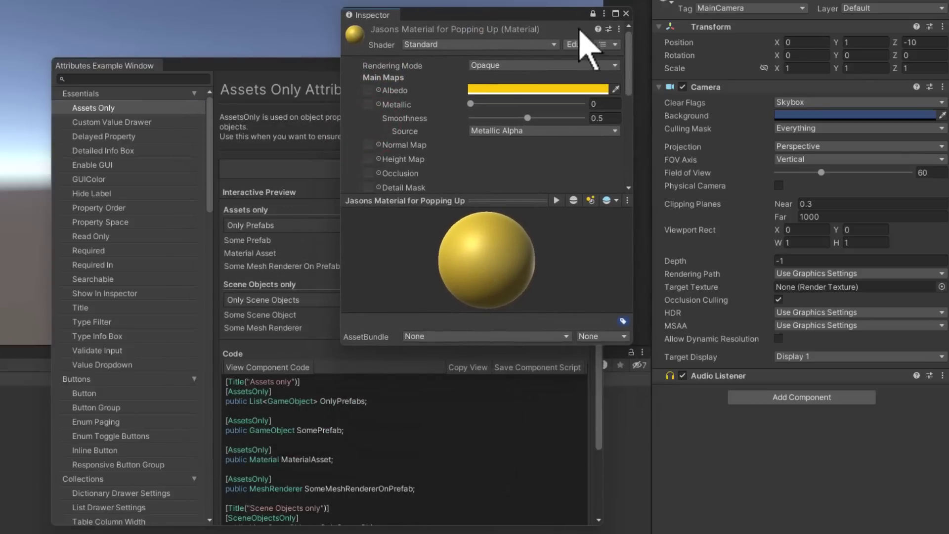
click(626, 14)
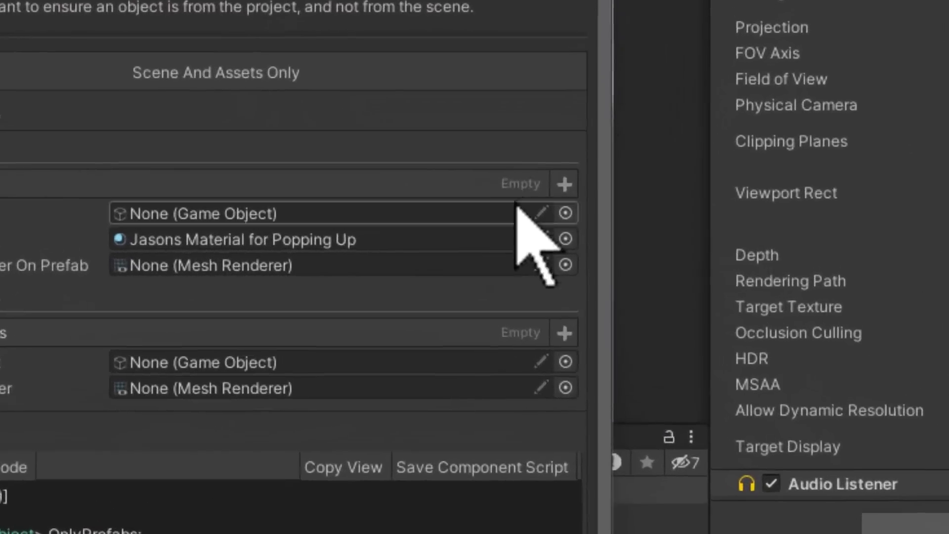
Reopen the pop-up Inspector for Jasons Material for Popping Up and move it clear of the Assets Only preview fields
click(553, 252)
click(549, 240)
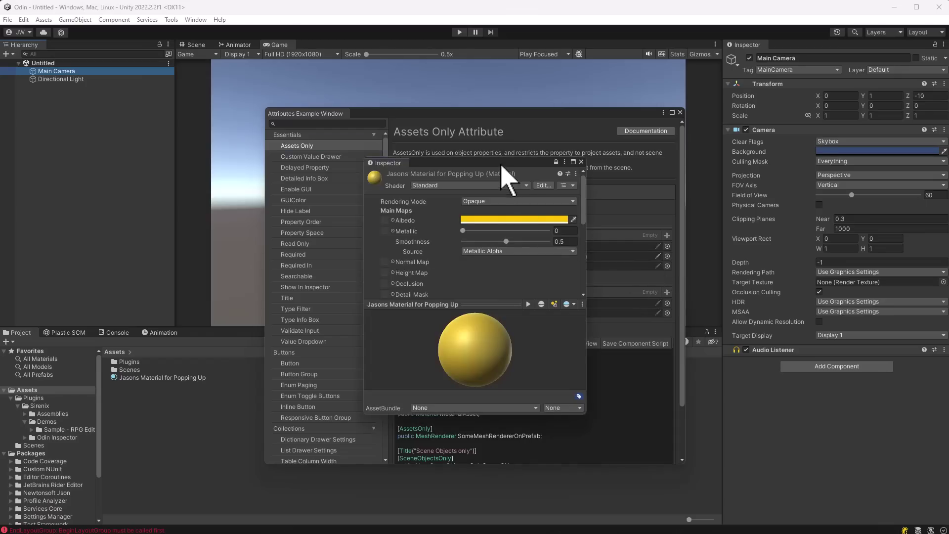
drag(609, 83, 623, 75)
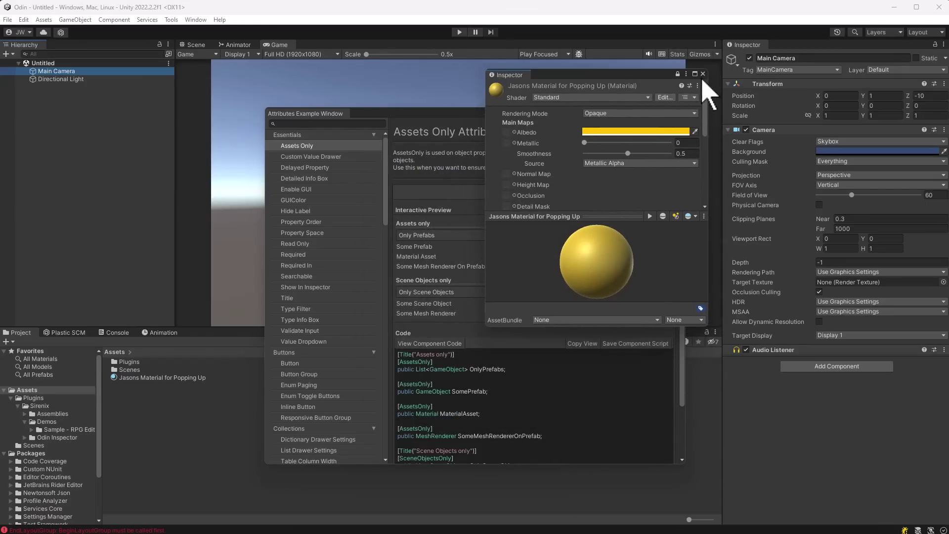